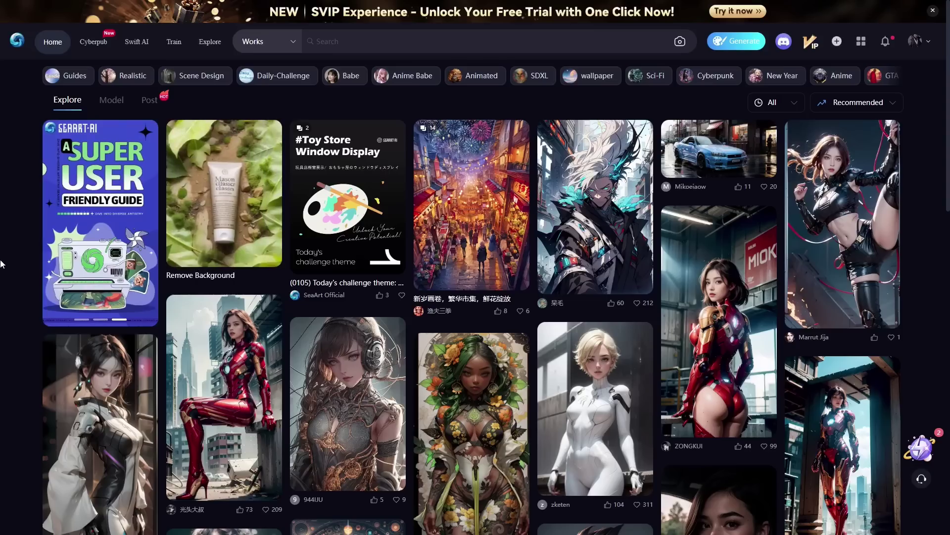
# Step: Launch the AI Face Swap tool from the Swift AI tools collection
pyautogui.click(137, 43)
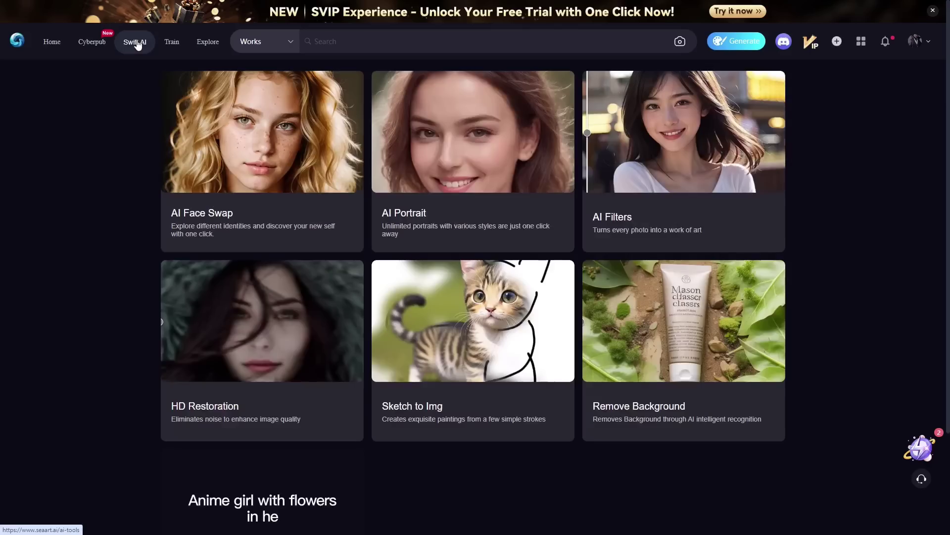
pyautogui.moveTo(227, 138)
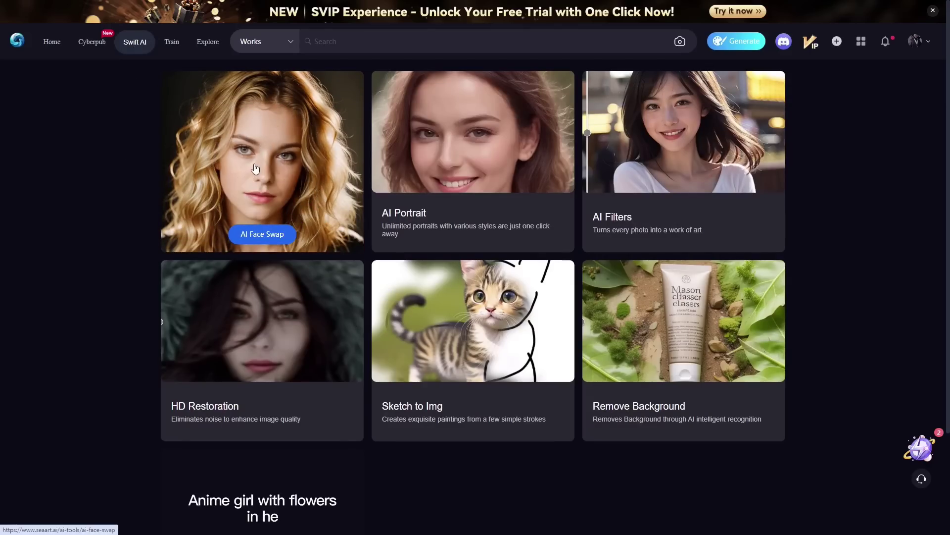
pyautogui.click(255, 169)
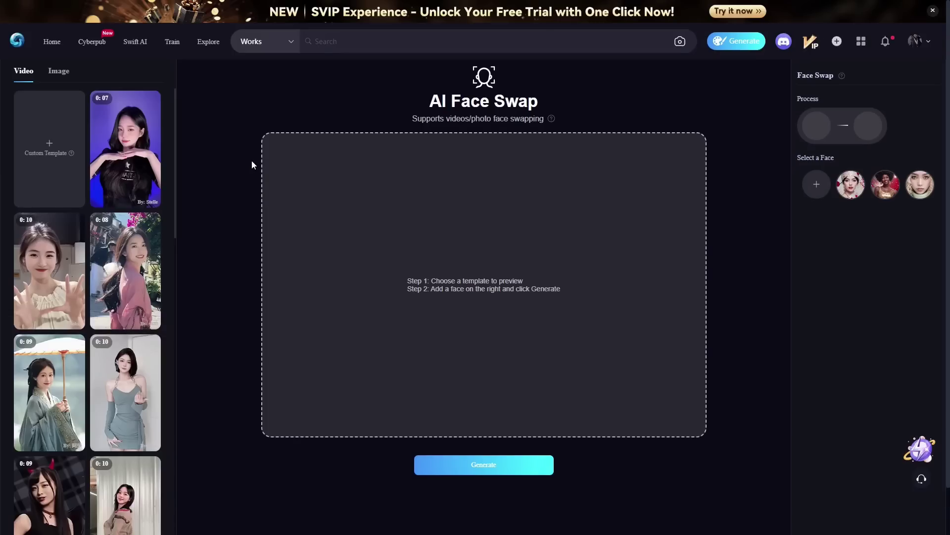
pyautogui.click(53, 73)
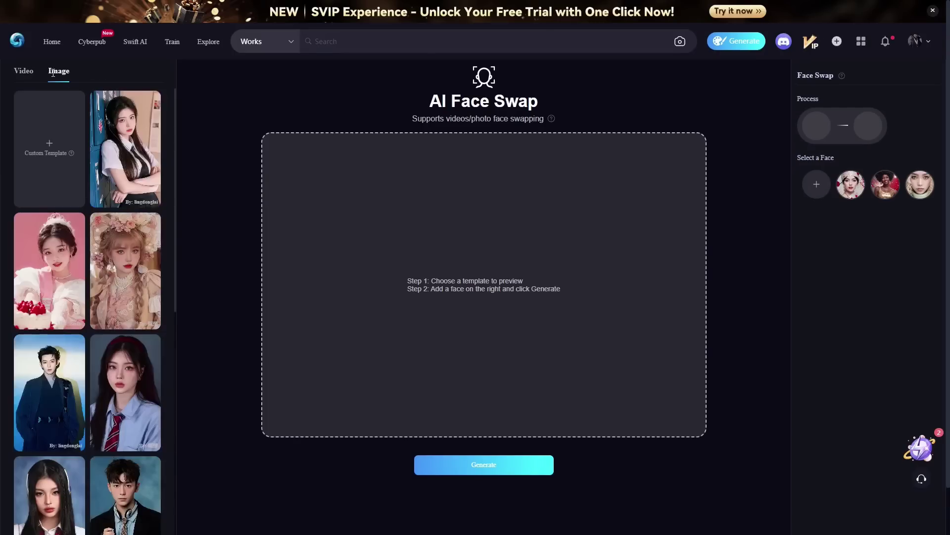
pyautogui.click(24, 69)
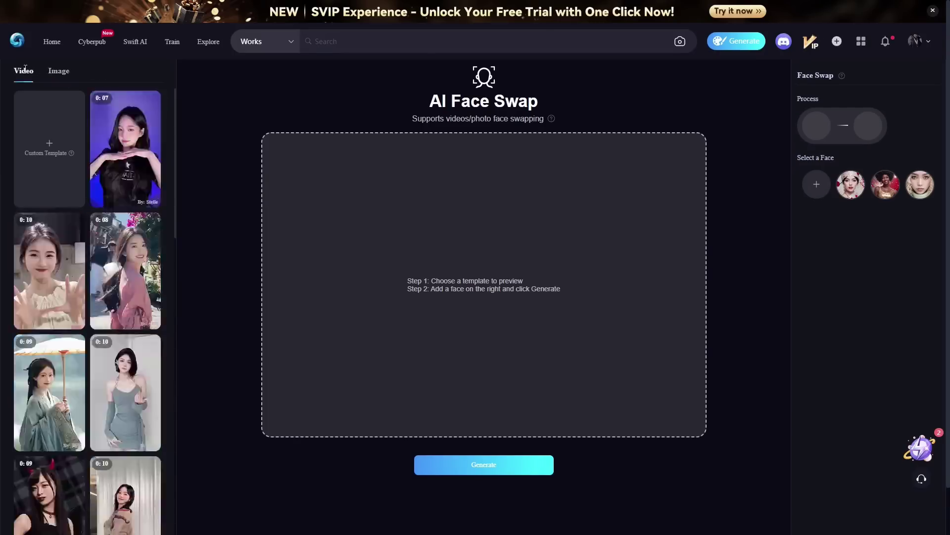
pyautogui.scroll(-2, 150, 353)
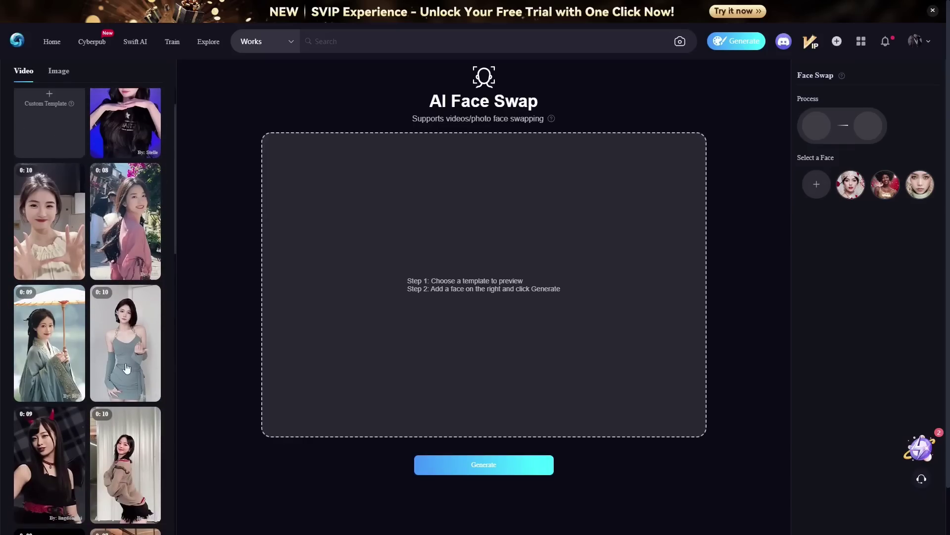
pyautogui.scroll(2, 127, 367)
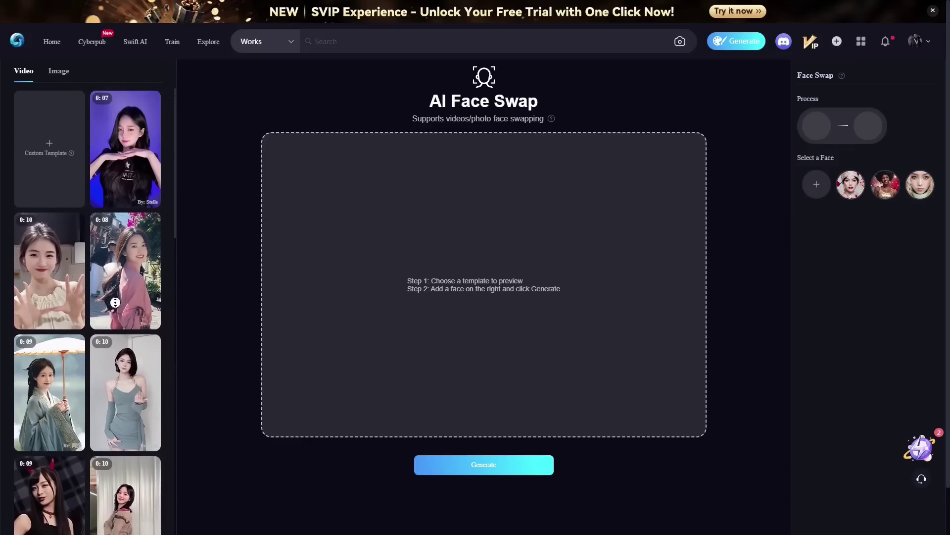
pyautogui.scroll(-10, 114, 302)
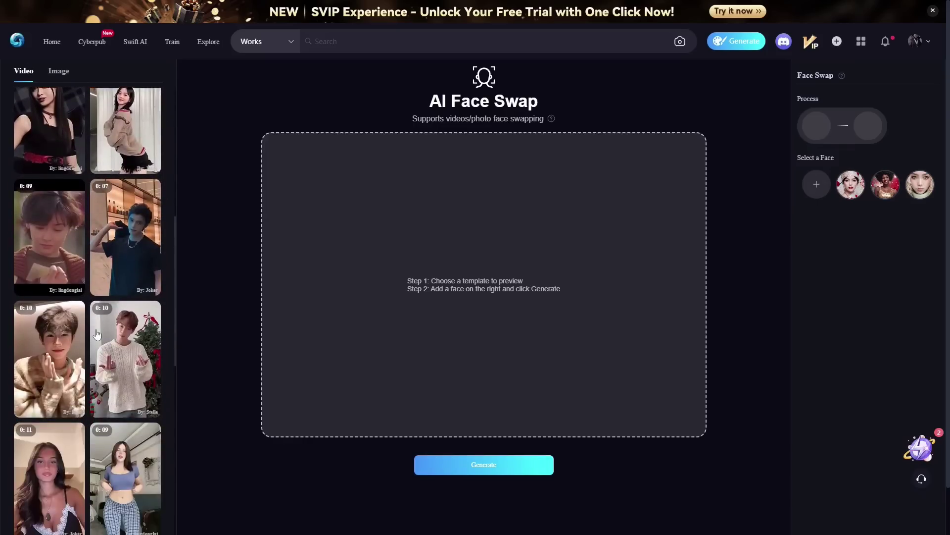
pyautogui.scroll(-8, 97, 336)
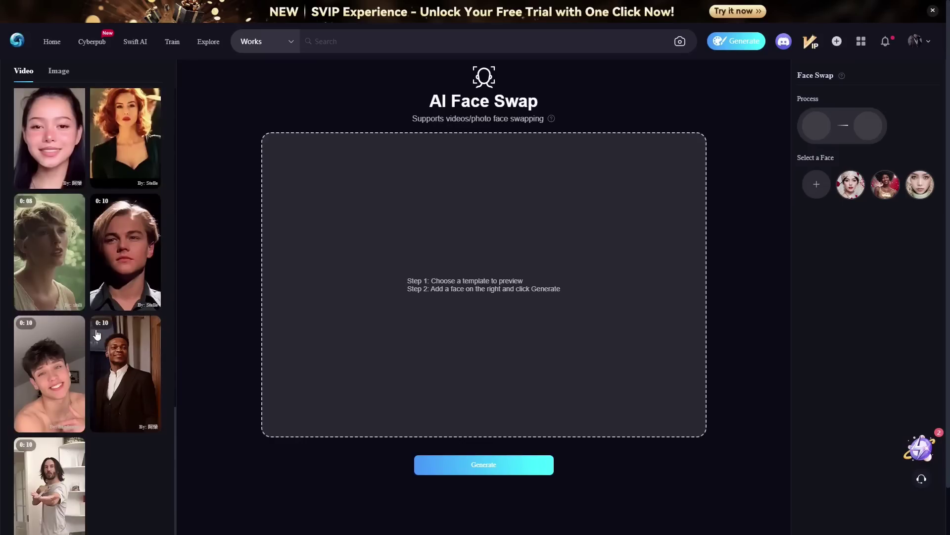
pyautogui.scroll(15, 97, 335)
pyautogui.scroll(4, 97, 335)
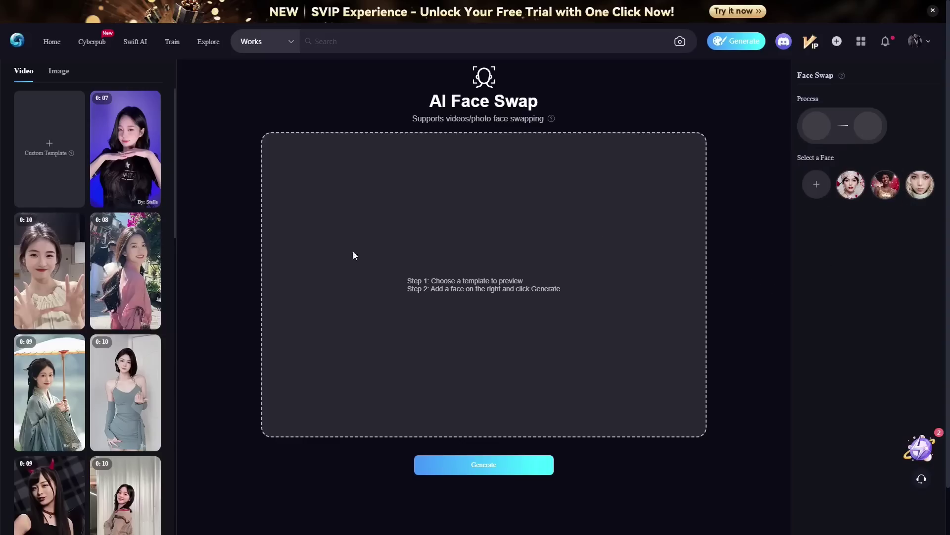
# Step: Generate a face swap of the first video template with the rose-adorned preset face
pyautogui.click(114, 145)
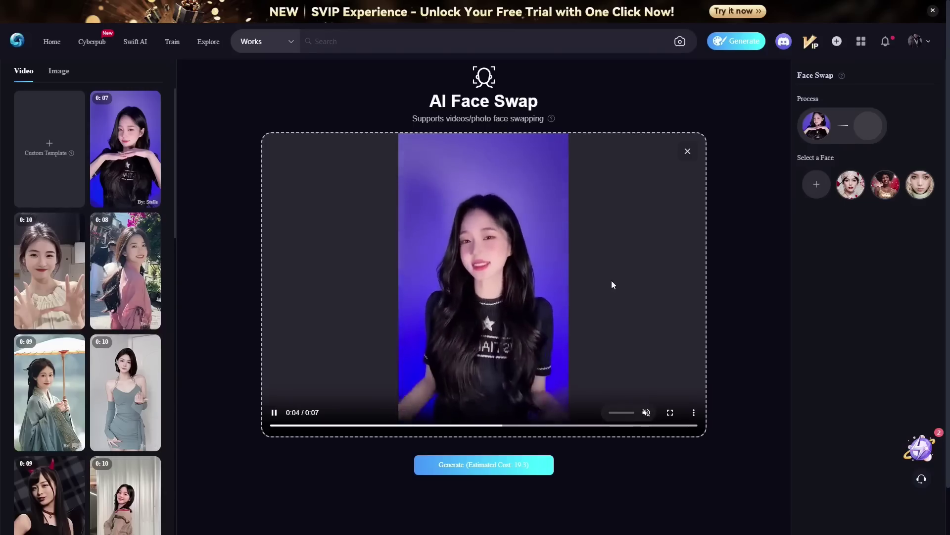
pyautogui.click(851, 185)
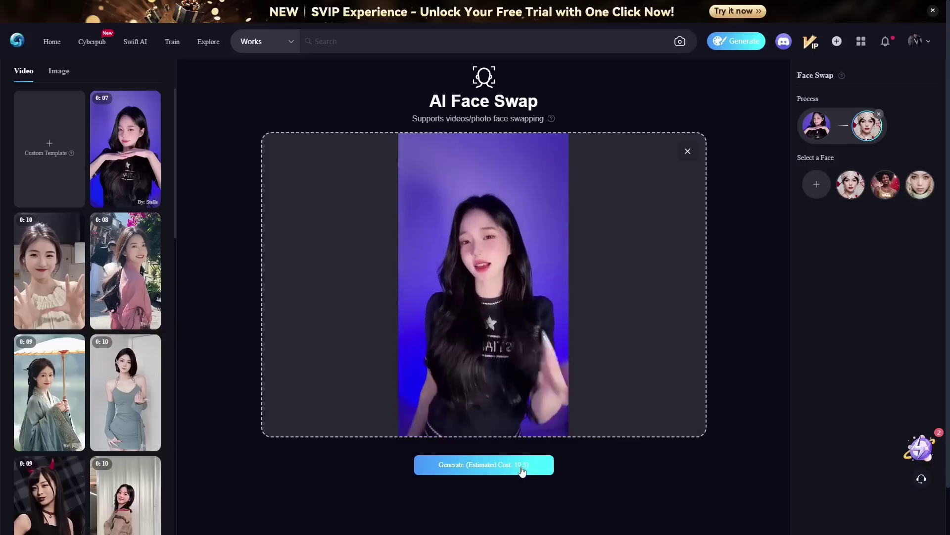
pyautogui.click(485, 468)
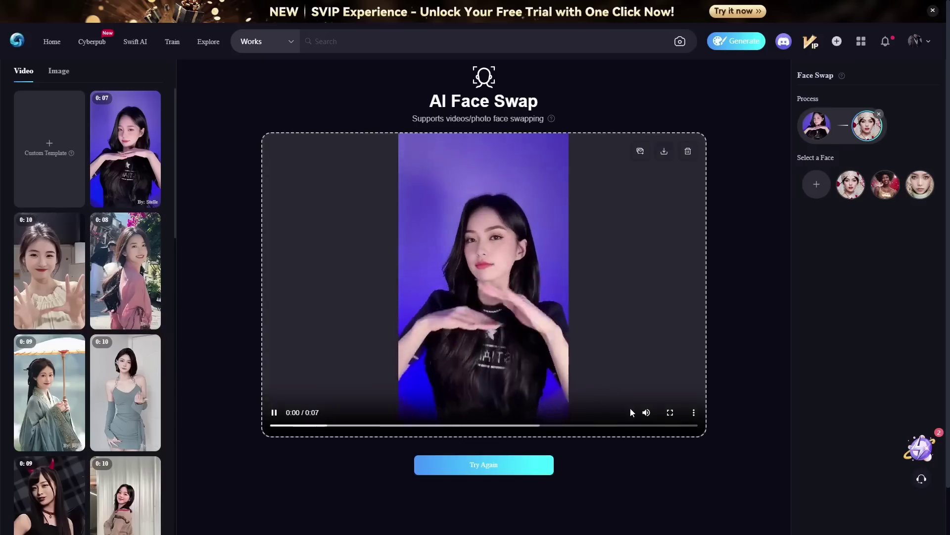
# Step: Watch the 0:07 face-swapped dance clip muted in fullscreen, then exit fullscreen
pyautogui.click(647, 412)
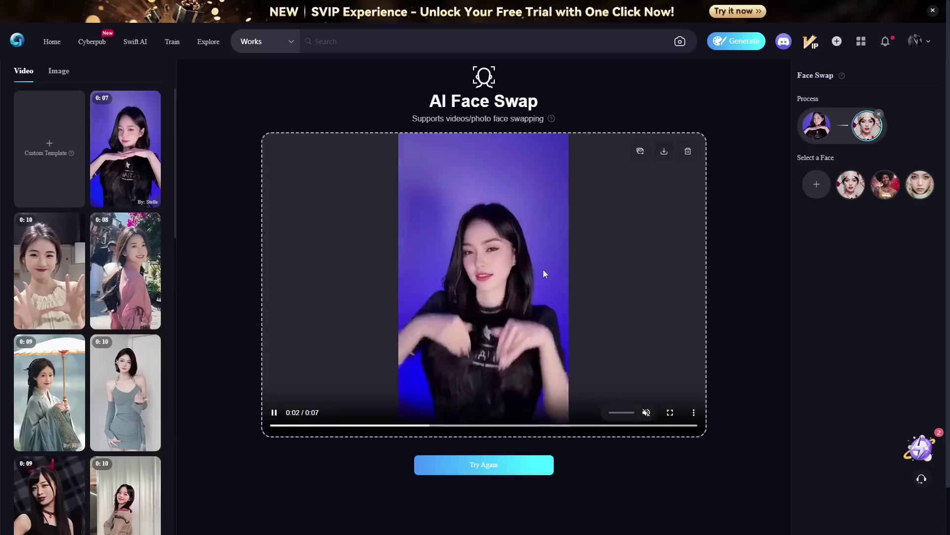
pyautogui.click(670, 412)
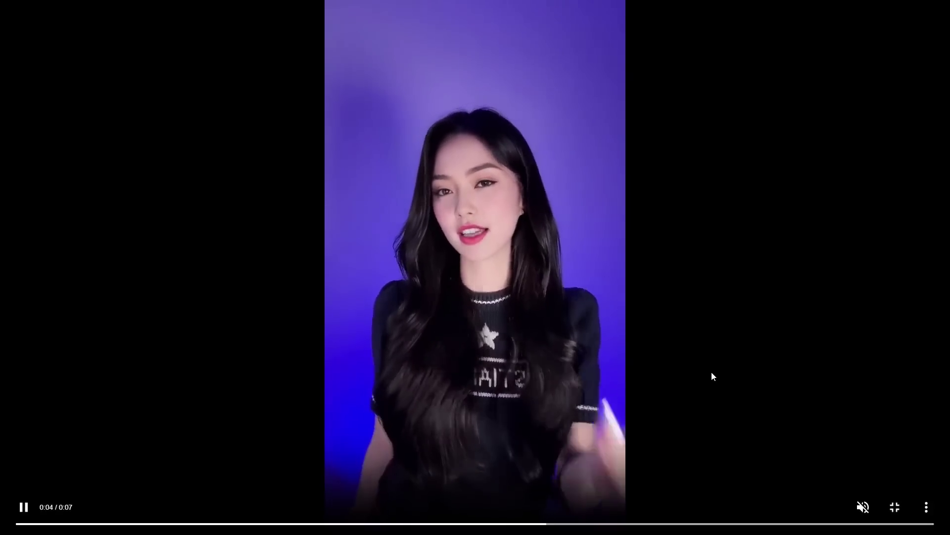
pyautogui.click(894, 507)
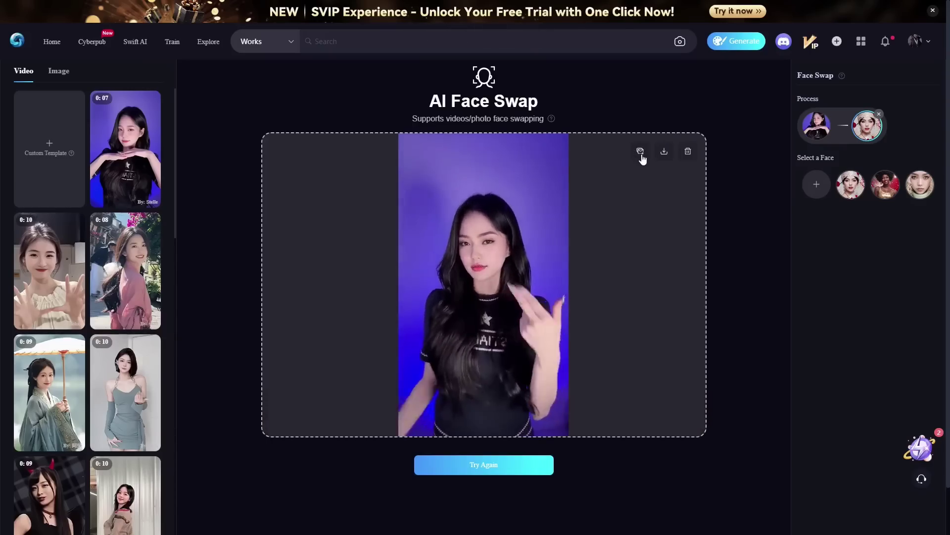
# Step: Delete the first result, then load the 0:10 close-up portrait template with the dark-skinned woman's face
pyautogui.click(689, 152)
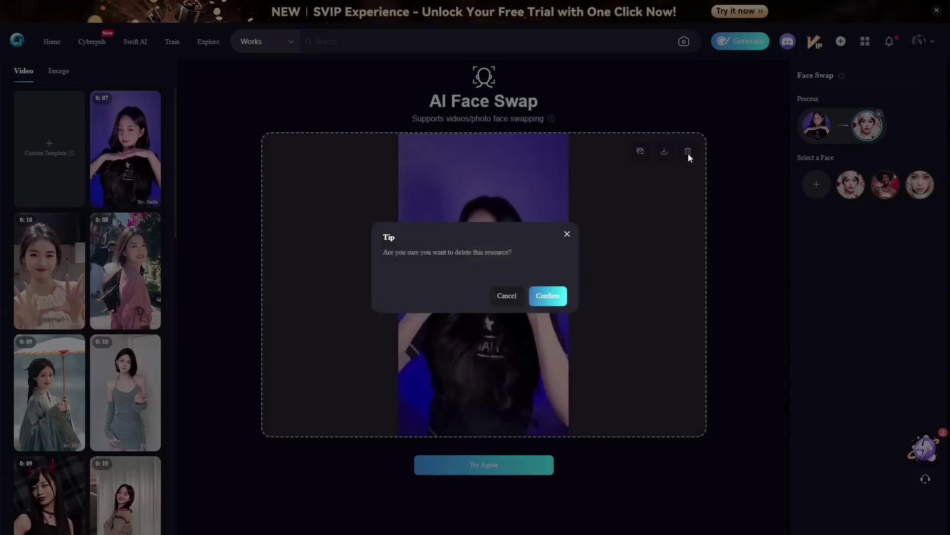
pyautogui.click(548, 296)
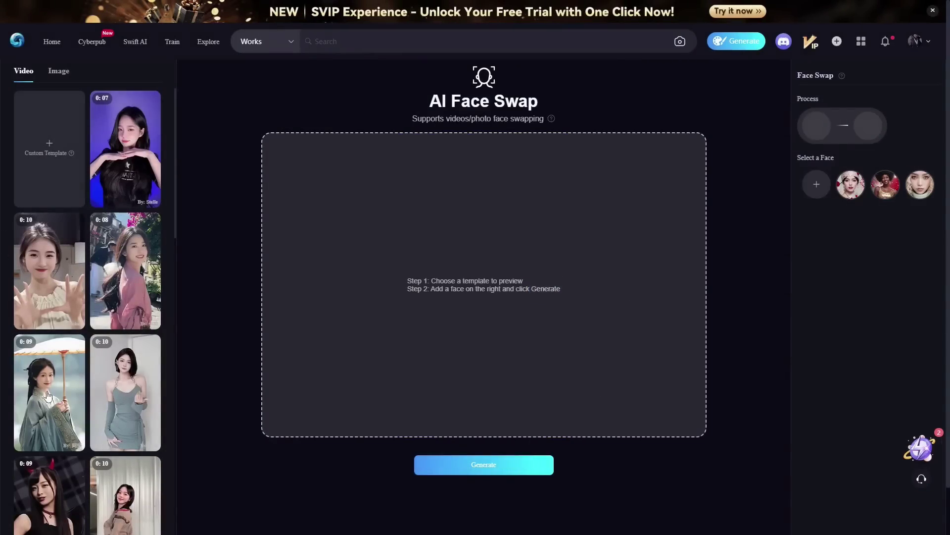
pyautogui.scroll(-15, 48, 396)
pyautogui.scroll(-3, 48, 396)
pyautogui.scroll(1, 49, 292)
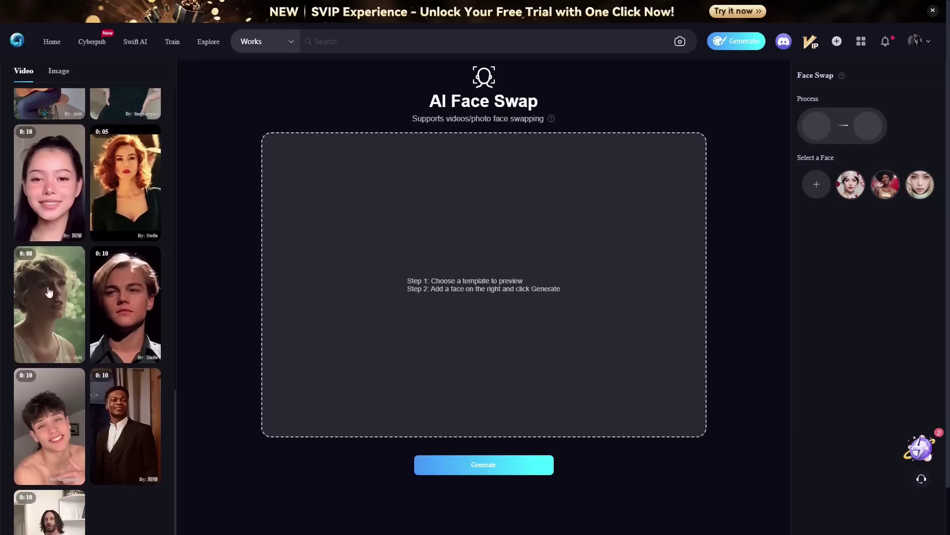
pyautogui.click(48, 195)
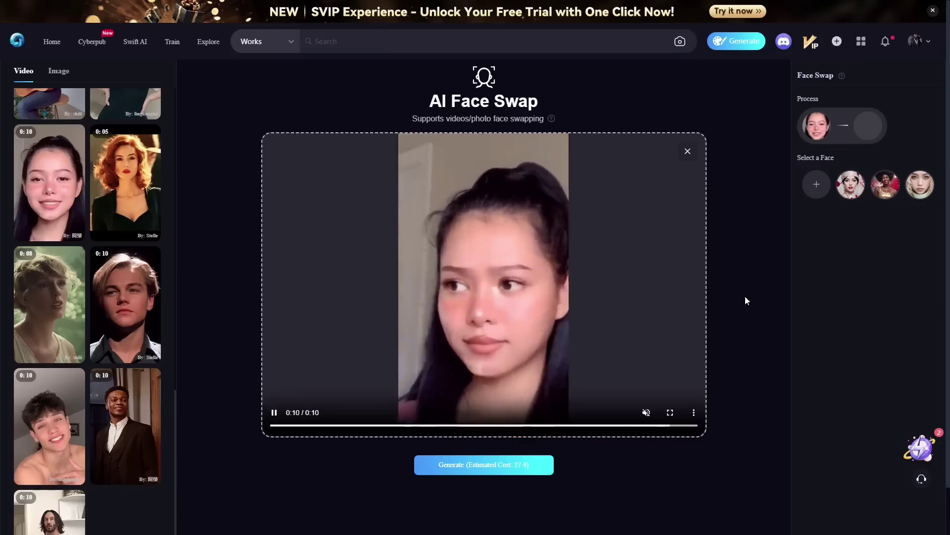
pyautogui.click(885, 184)
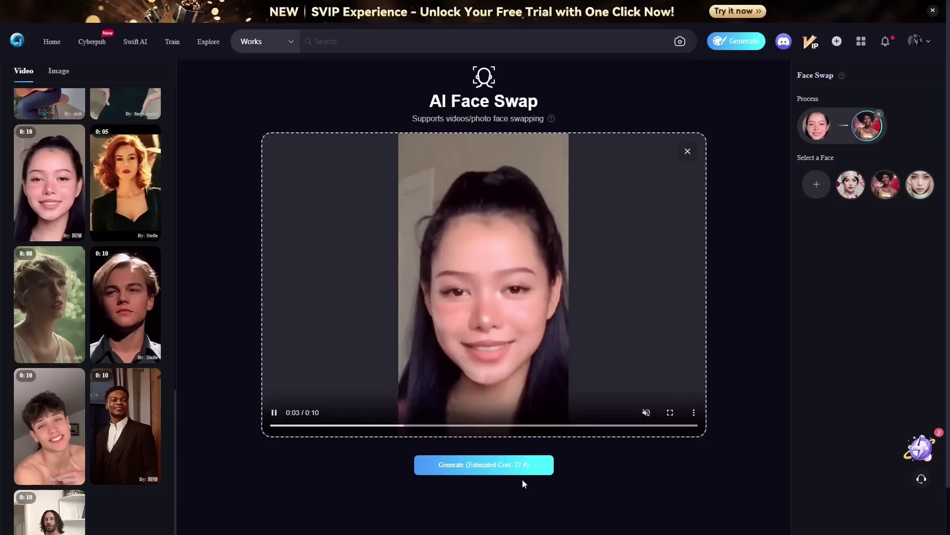
# Step: Generate the 0:10 portrait face swap, view it fullscreen, then pause it
pyautogui.click(490, 465)
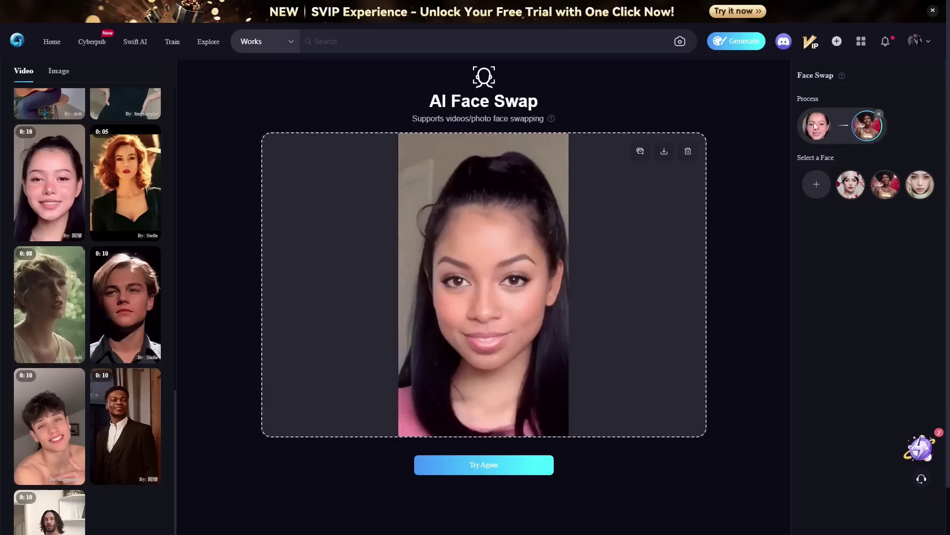
pyautogui.click(670, 413)
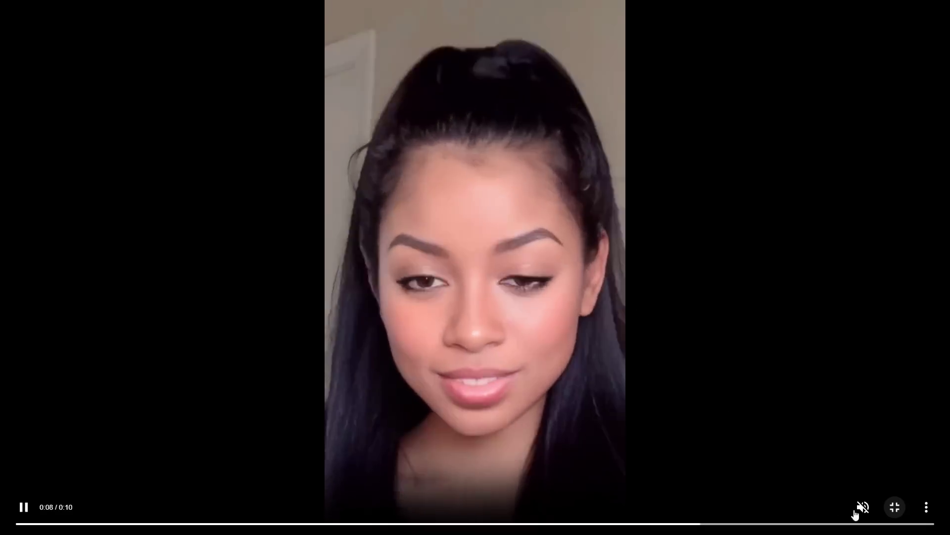
pyautogui.click(895, 506)
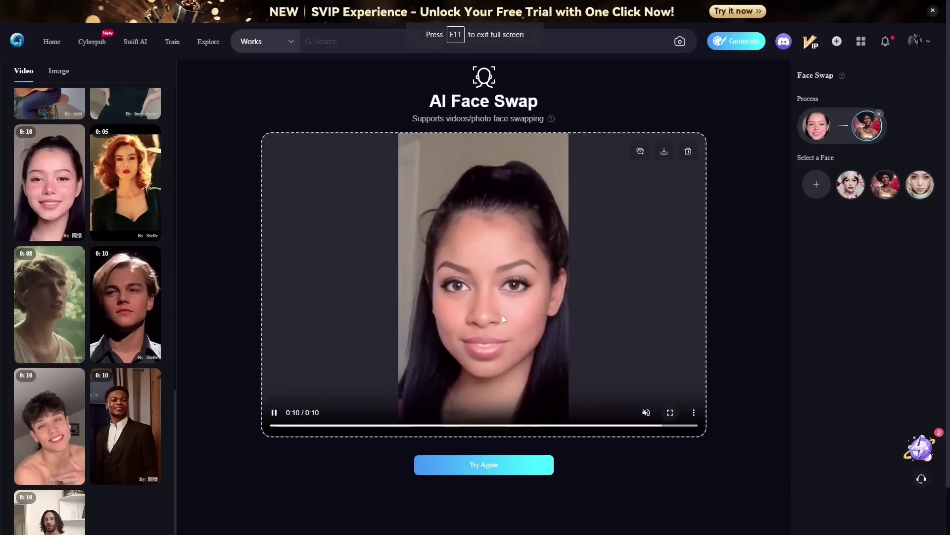
pyautogui.click(275, 413)
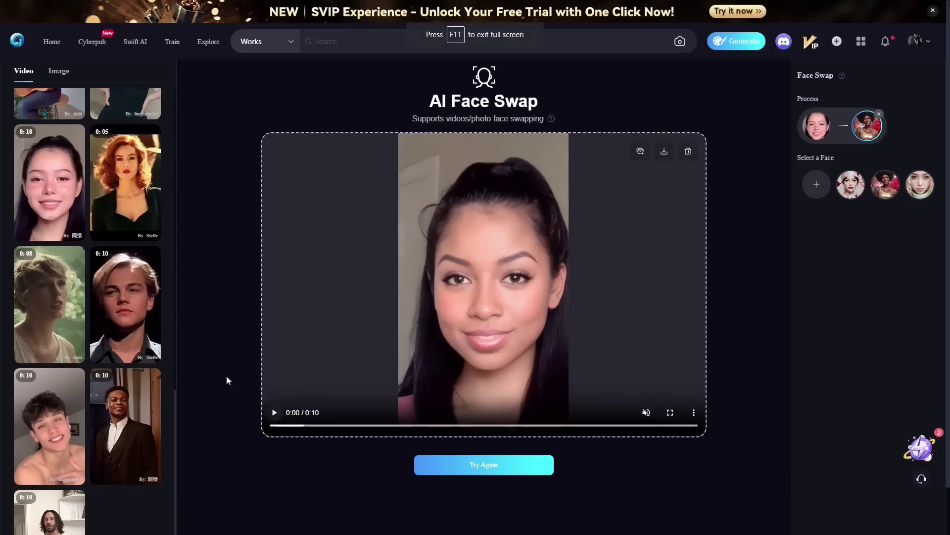
pyautogui.scroll(10, 144, 361)
pyautogui.scroll(10, 141, 330)
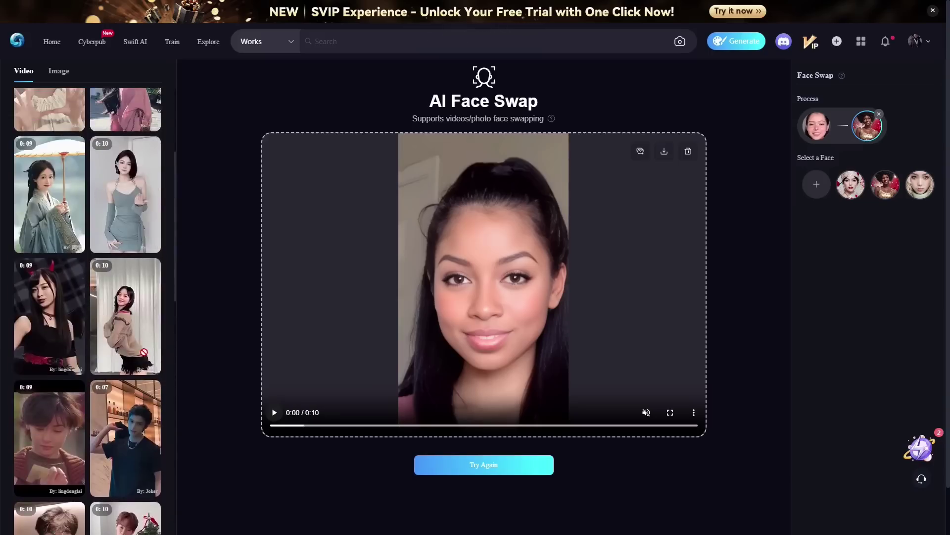
# Step: Go to the Home feed and open the Special challenge Event: Face Swap post
pyautogui.click(51, 42)
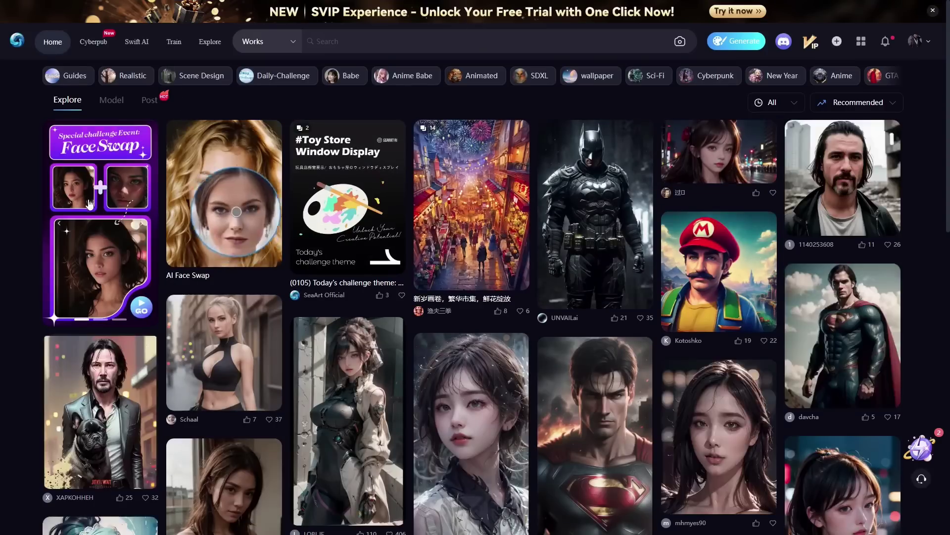
pyautogui.click(90, 203)
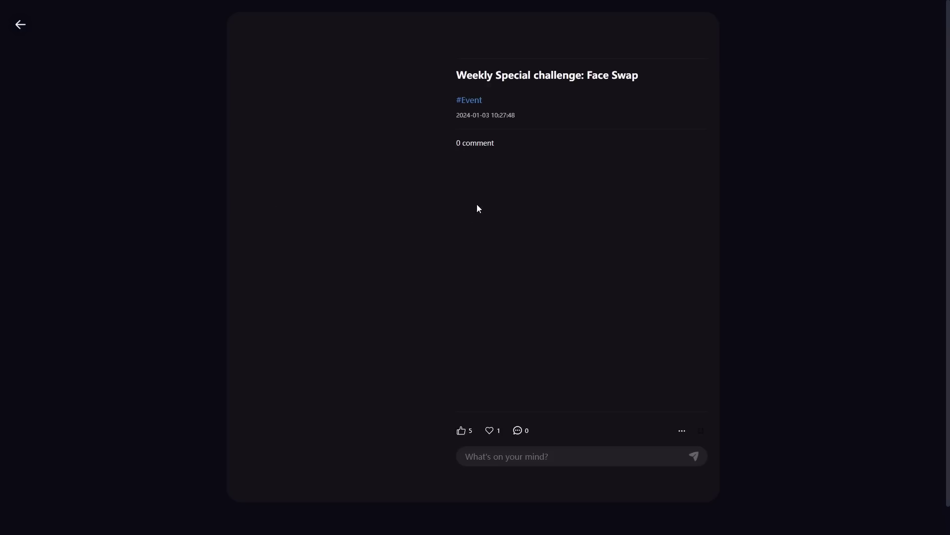